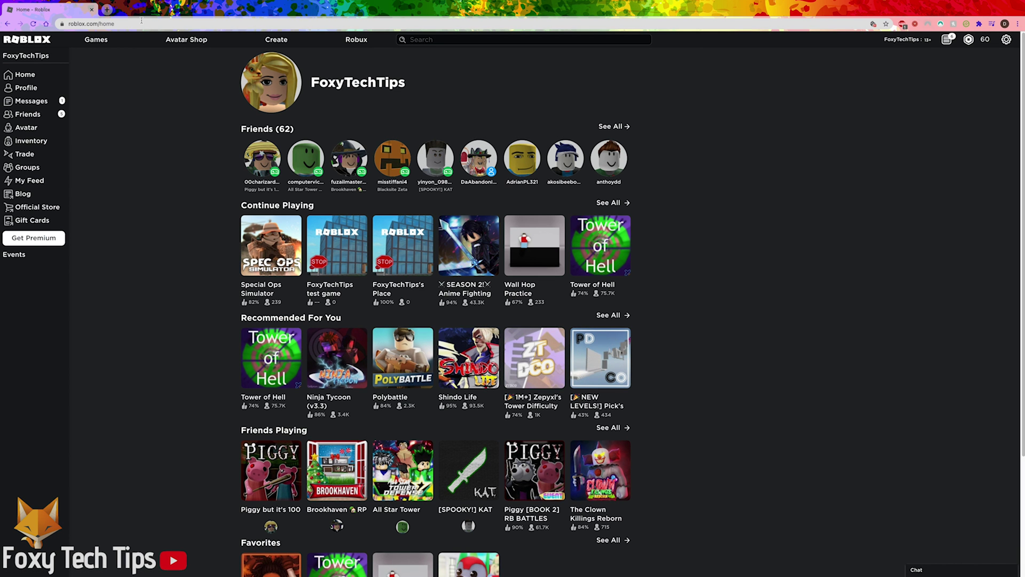
Show the owned Hair items in the Avatar Editor, then unequip and re-equip Straight Blonde Hair
left_click(27, 128)
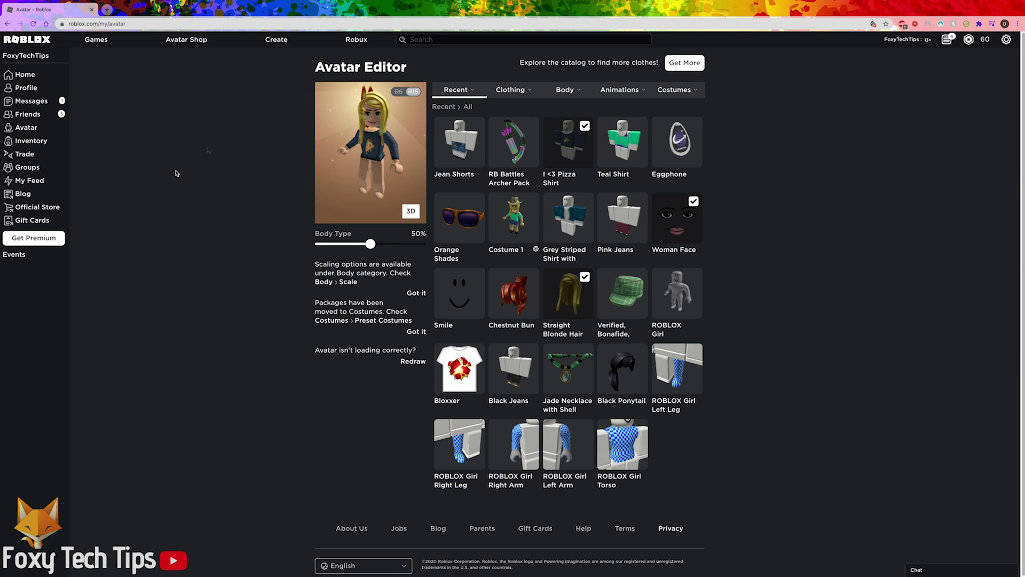
mouse_move(564, 90)
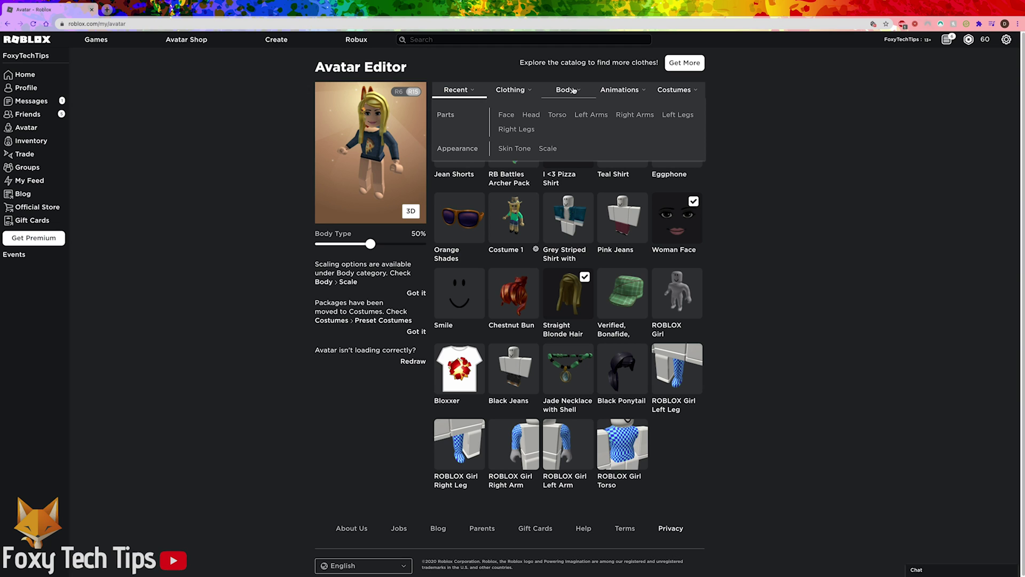
left_click(536, 117)
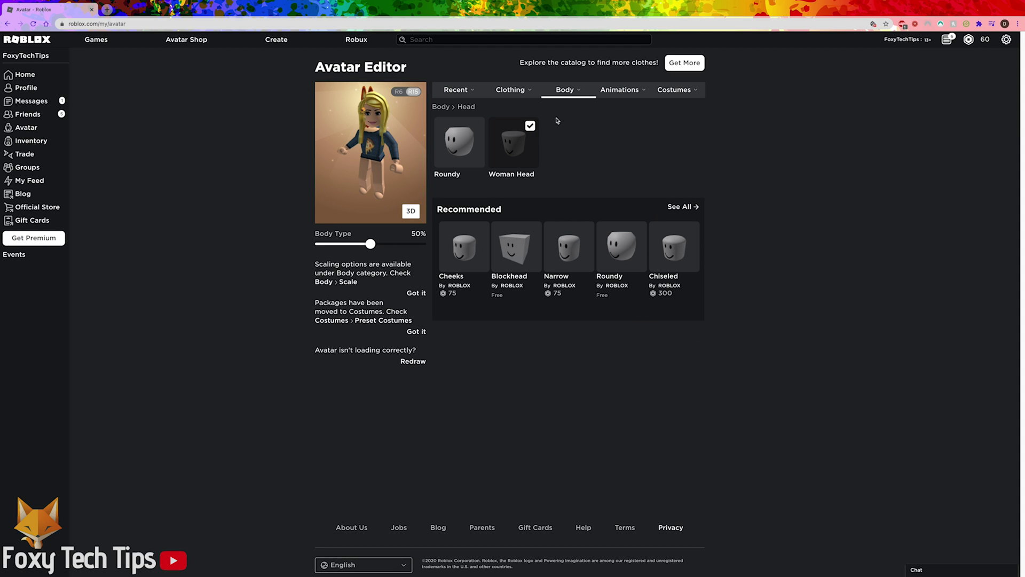
mouse_move(511, 90)
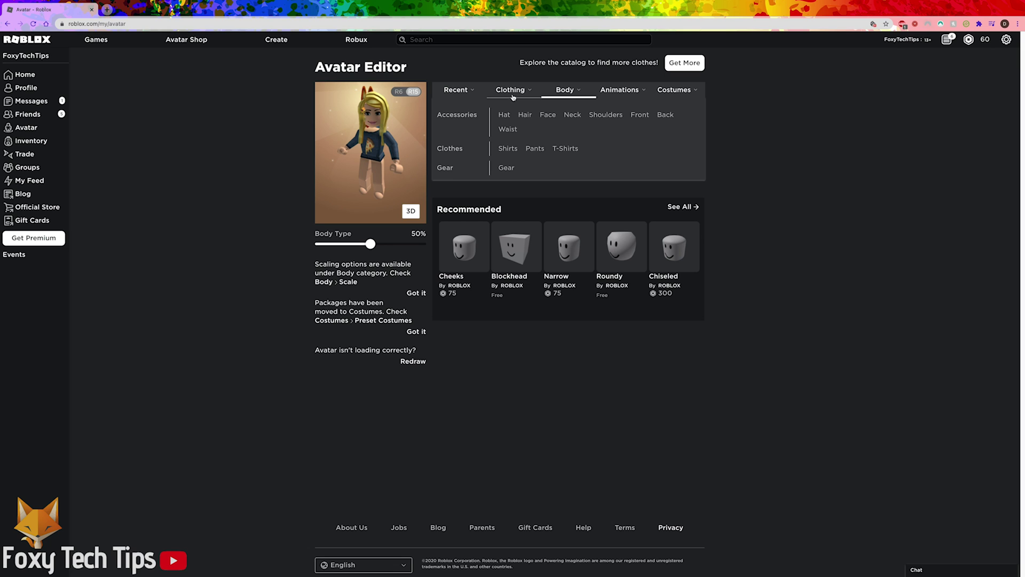
left_click(525, 116)
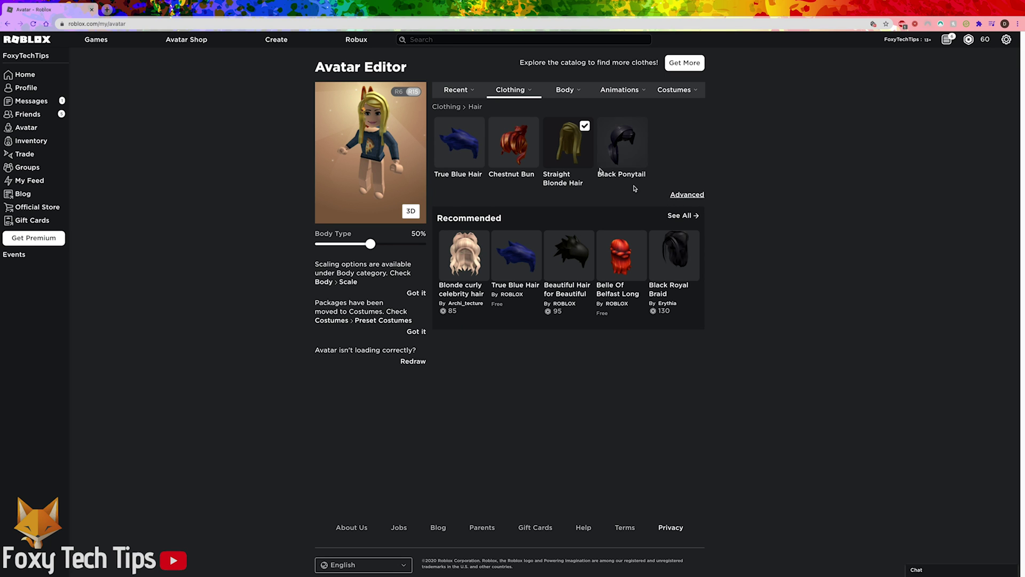
left_click(572, 150)
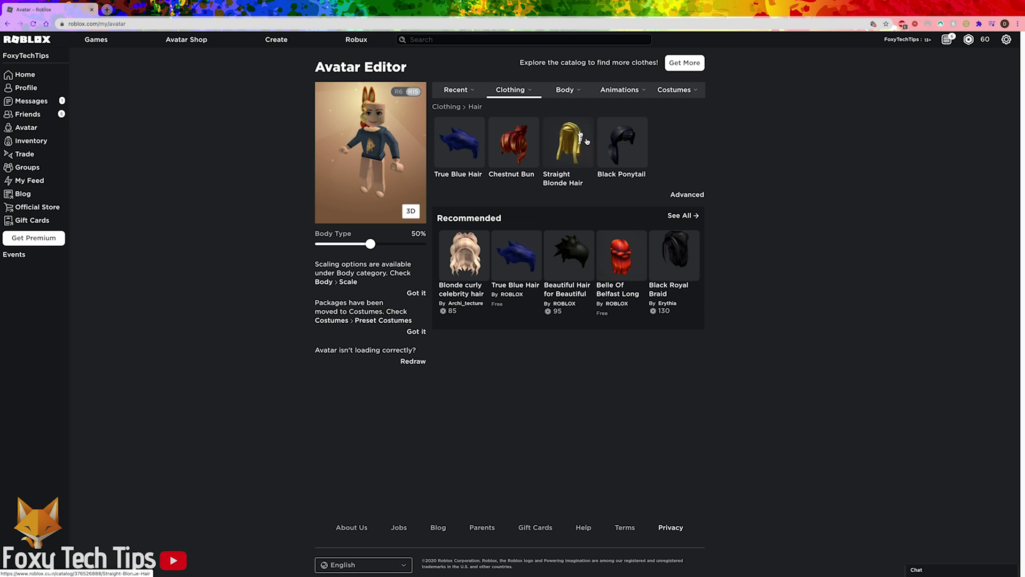
left_click(583, 143)
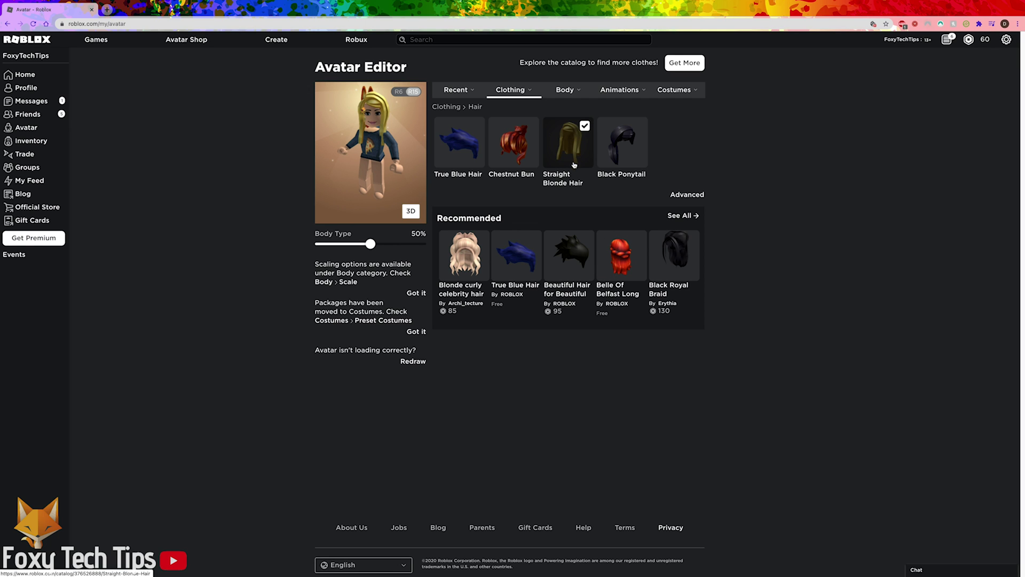
Open True Blue Hair's catalog page in a new tab and switch to it
right_click(448, 175)
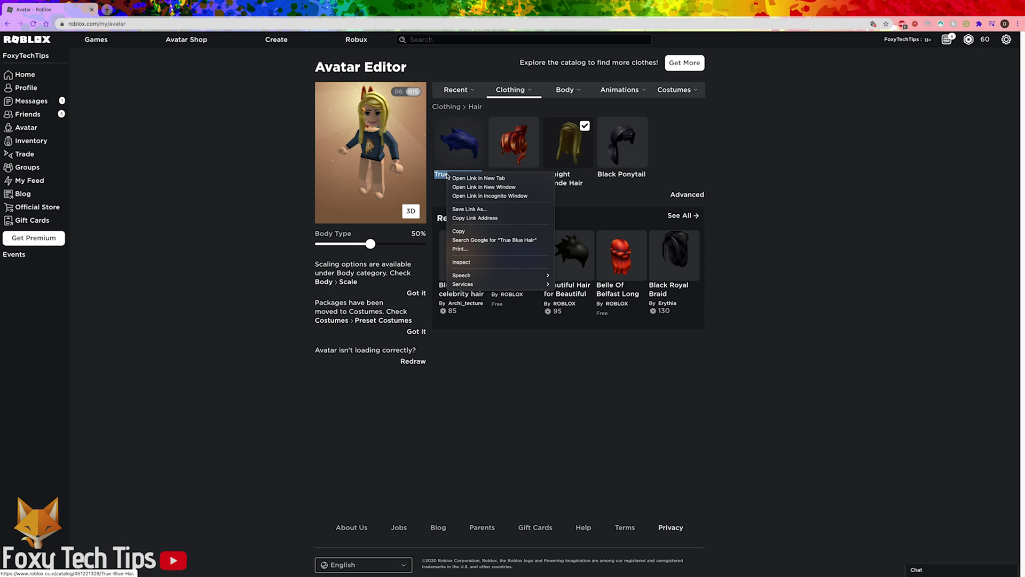
left_click(455, 176)
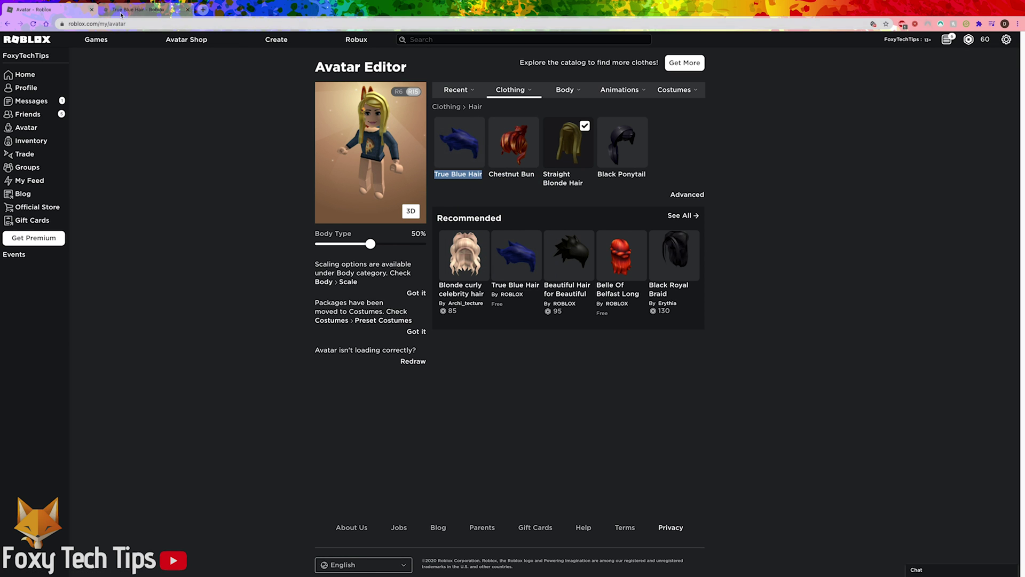
left_click(136, 9)
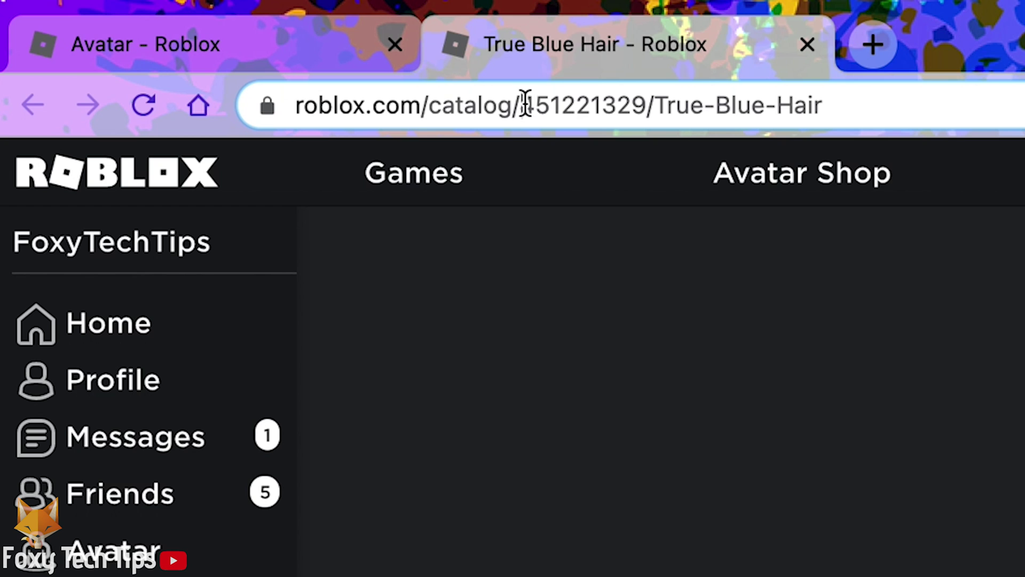
Copy the item ID 451221329 from the page's web address
left_click_drag(121, 23, 153, 21)
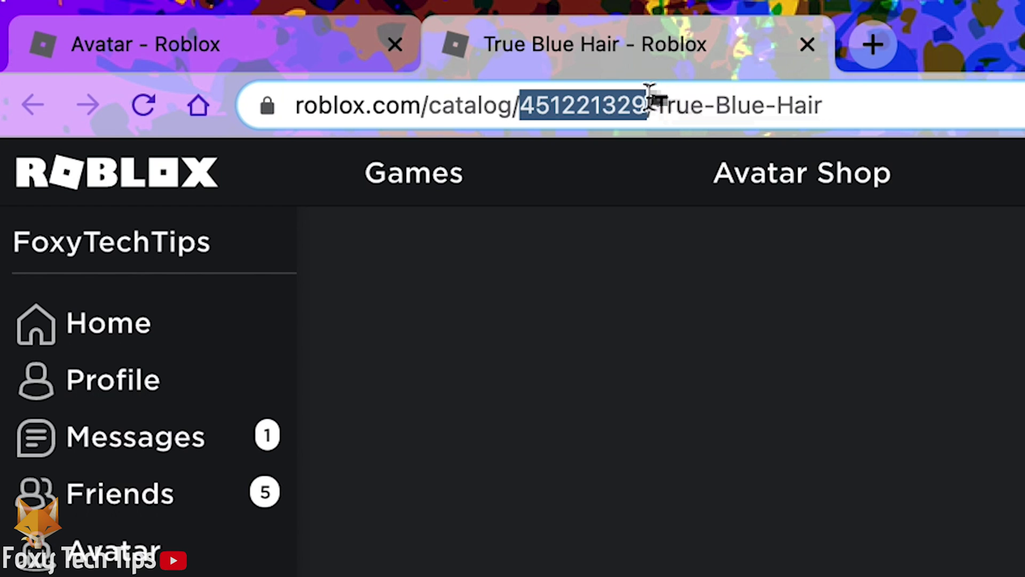
left_click_drag(654, 92, 651, 95)
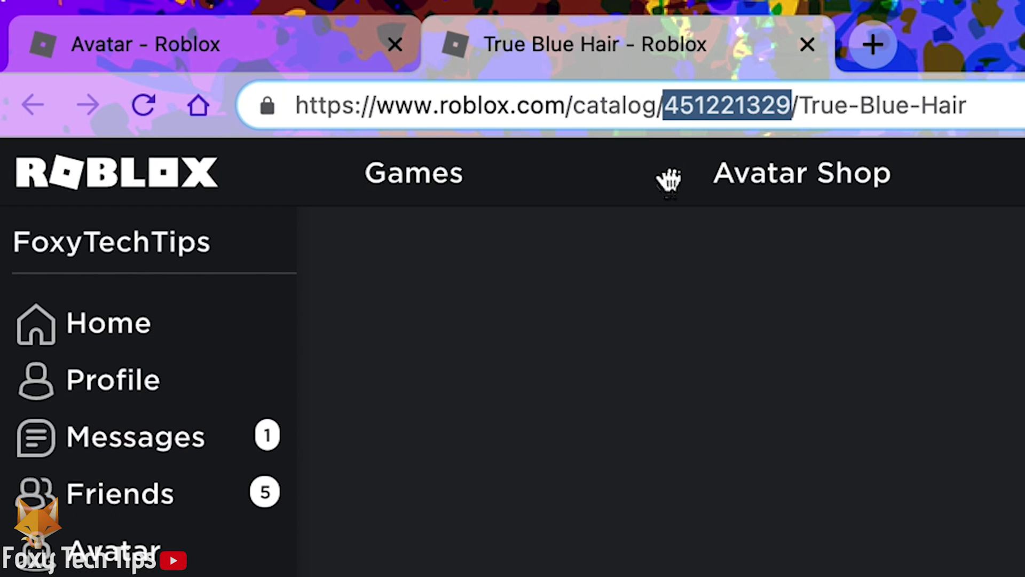
right_click(728, 112)
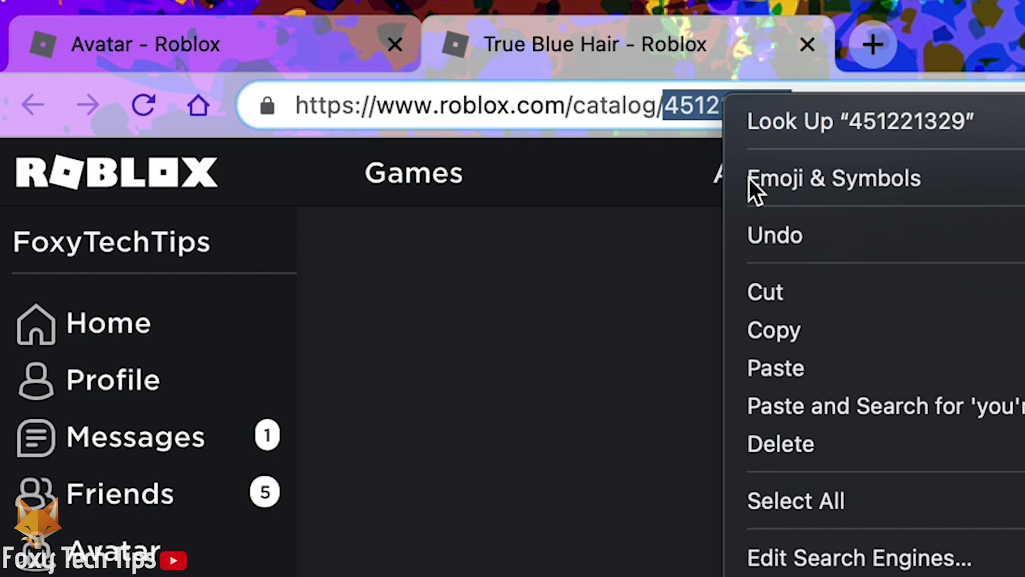
left_click(768, 329)
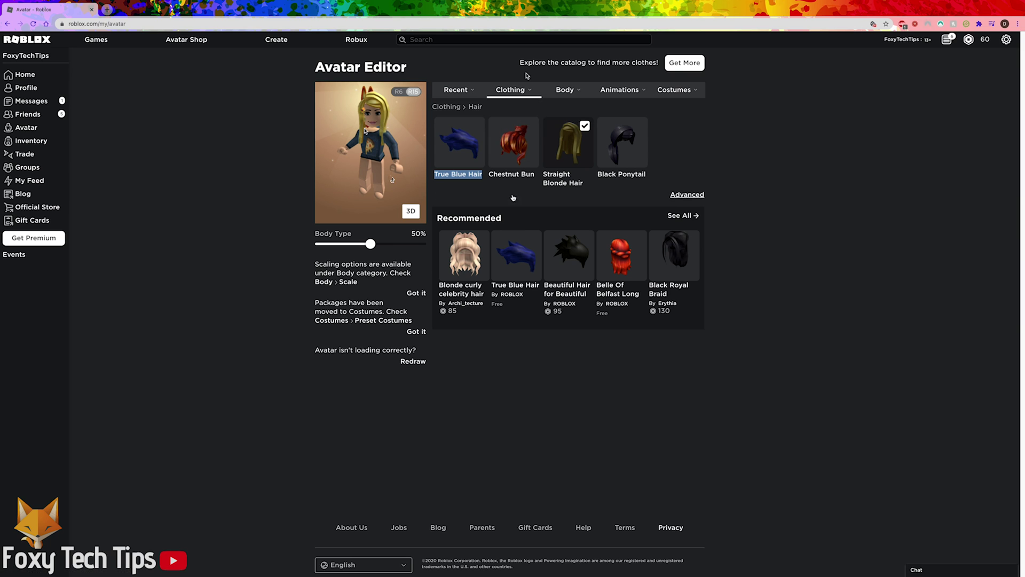
Paste 451221329 into an empty Advanced asset ID field, then save and confirm the accessories change
left_click(685, 195)
left_click(452, 233)
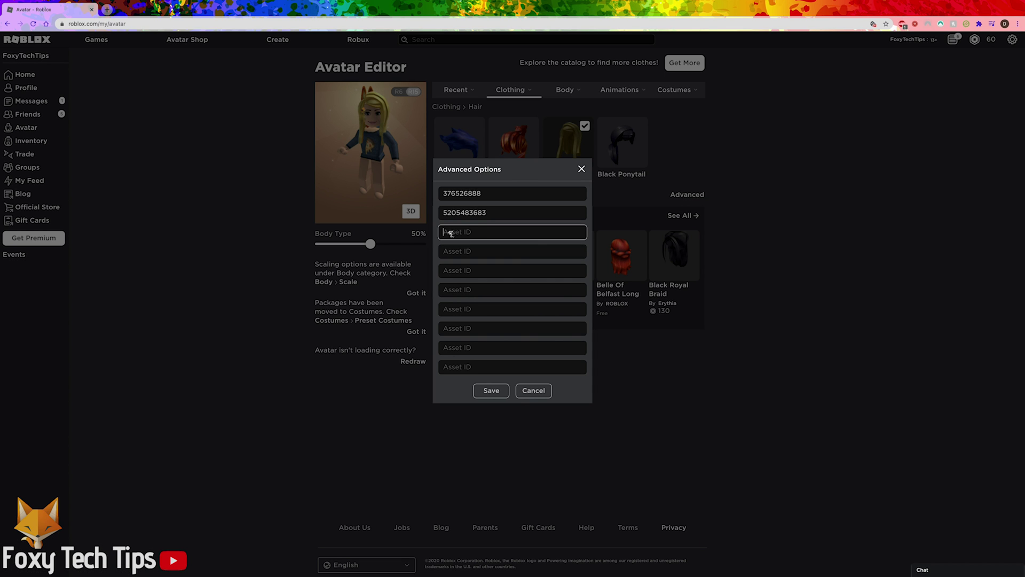
right_click(469, 232)
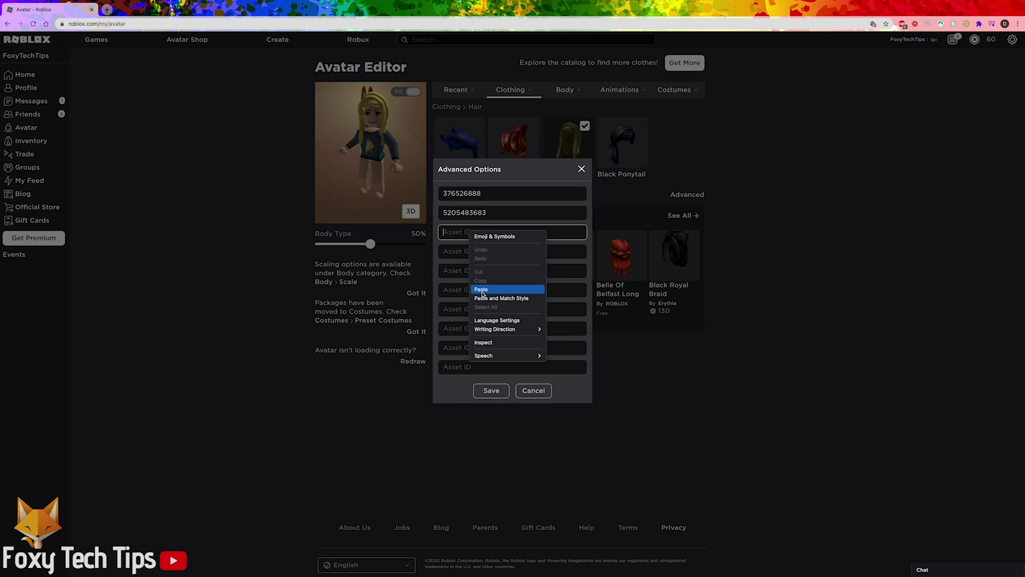
left_click(483, 294)
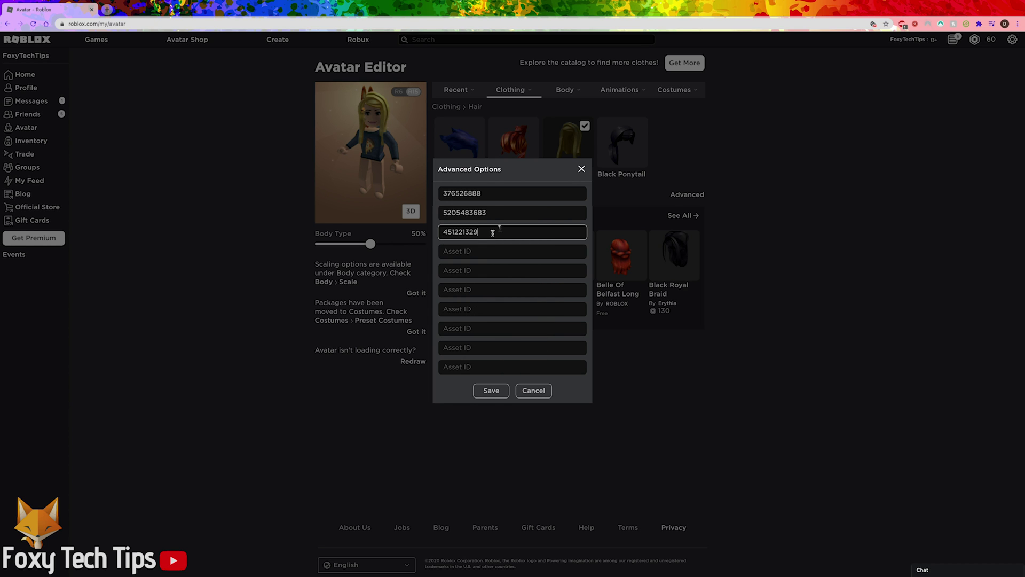
left_click(493, 392)
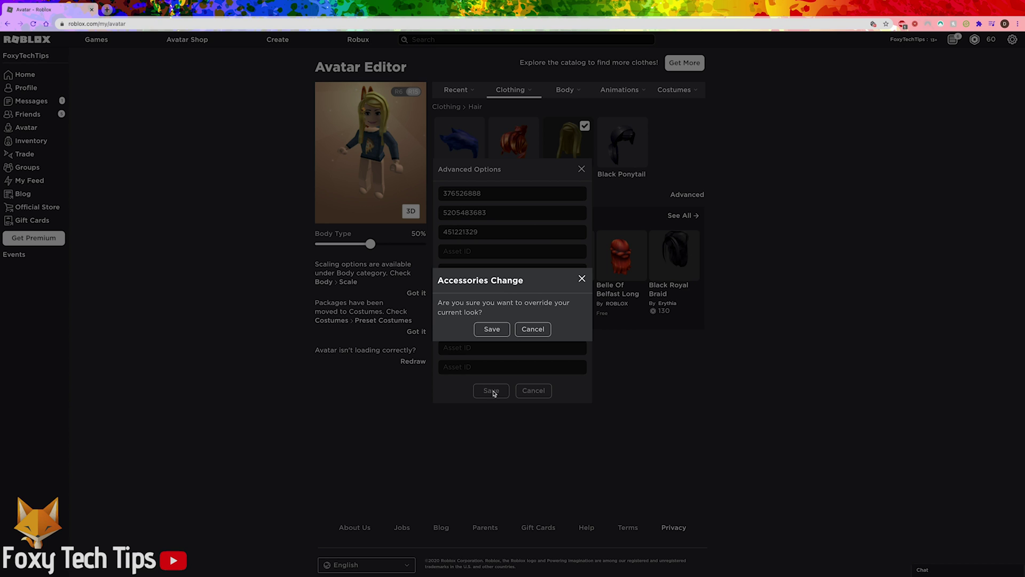
left_click(499, 330)
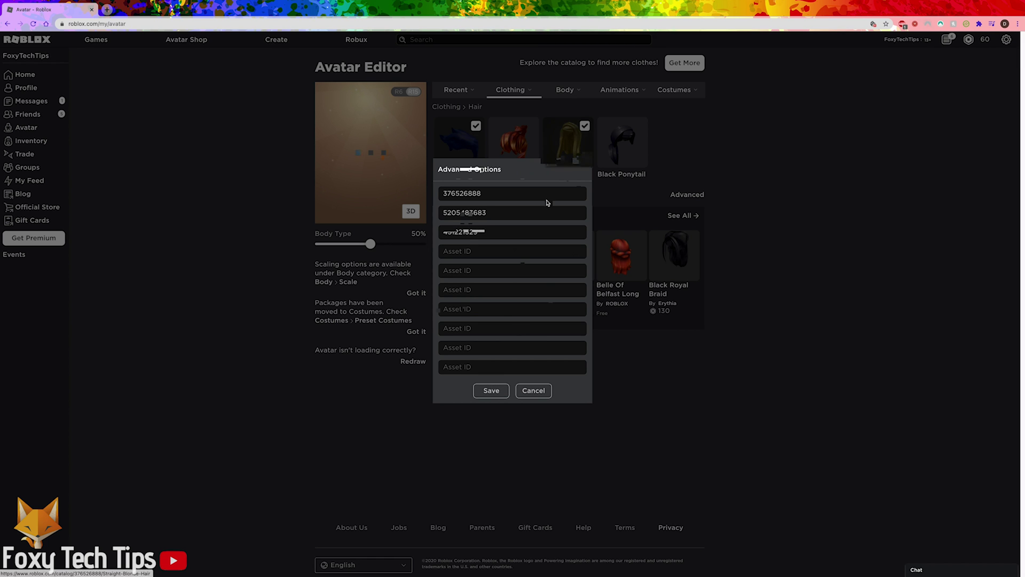
scroll(257, 189, "down", 3)
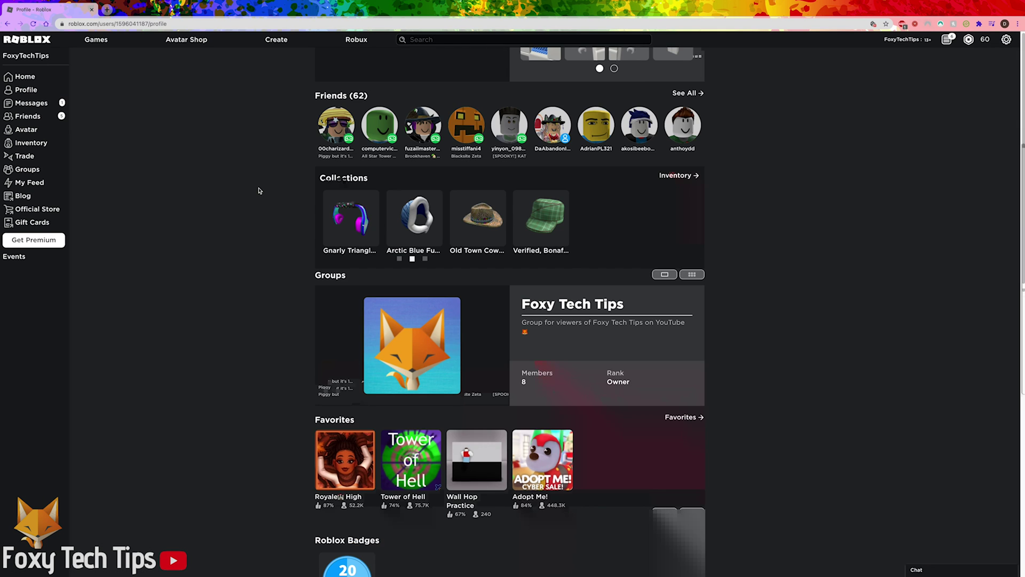
scroll(258, 190, "up", 3)
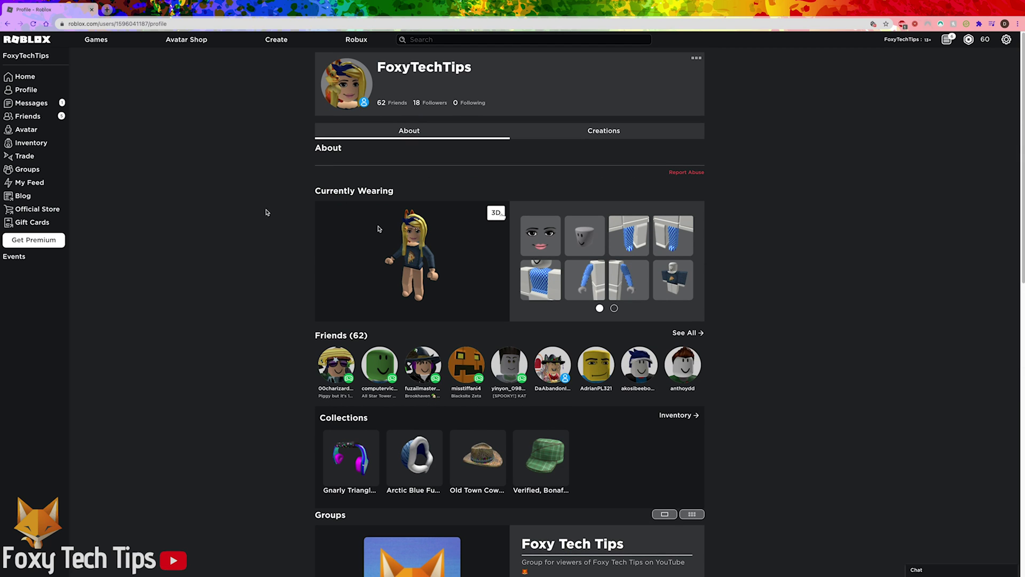
Return to the Avatar Editor and zoom the browser in to view both worn hairs
left_click(32, 129)
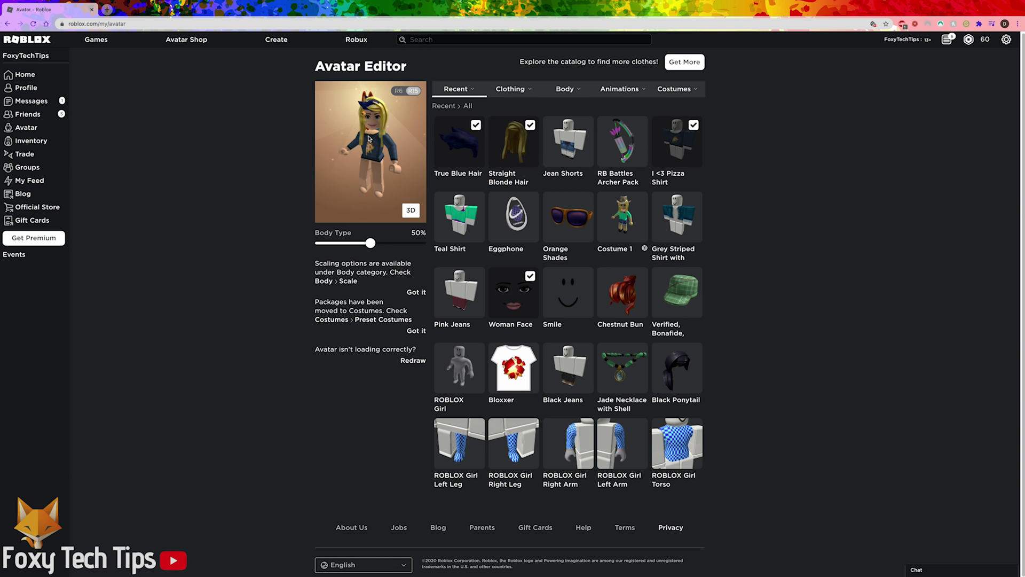
key("ctrl+plus")
key("ctrl+plus")
key("ctrl+plus")
key("ctrl+plus")
key("ctrl+plus")
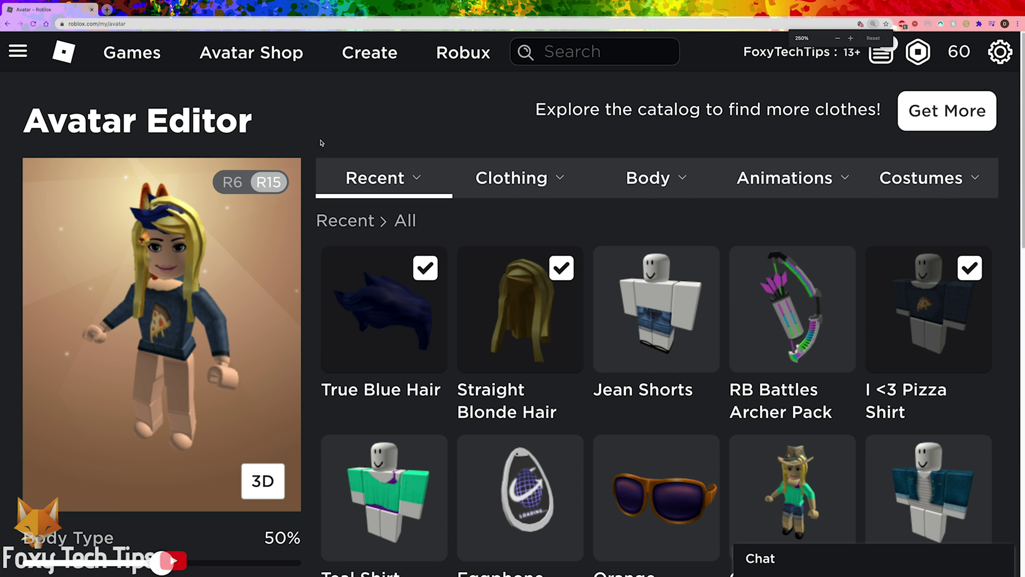